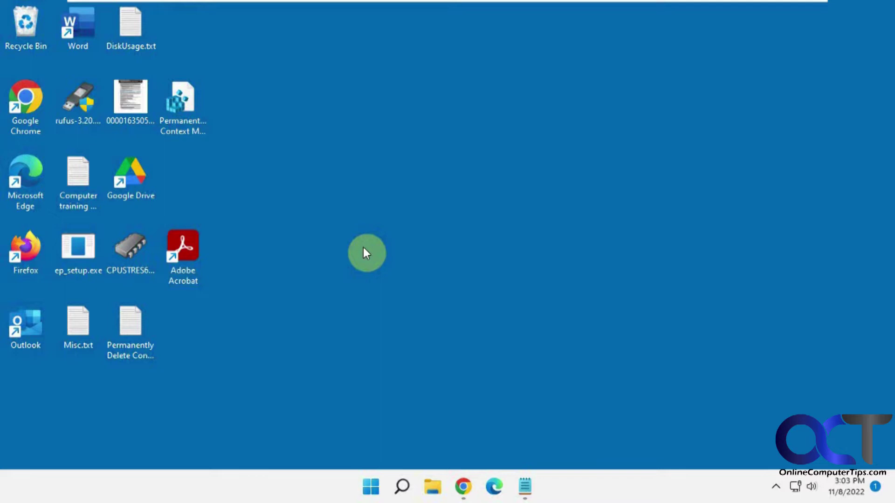
- Start deleting the Adobe Acrobat desktop shortcut, then cancel and deselect it
right_click(191, 261)
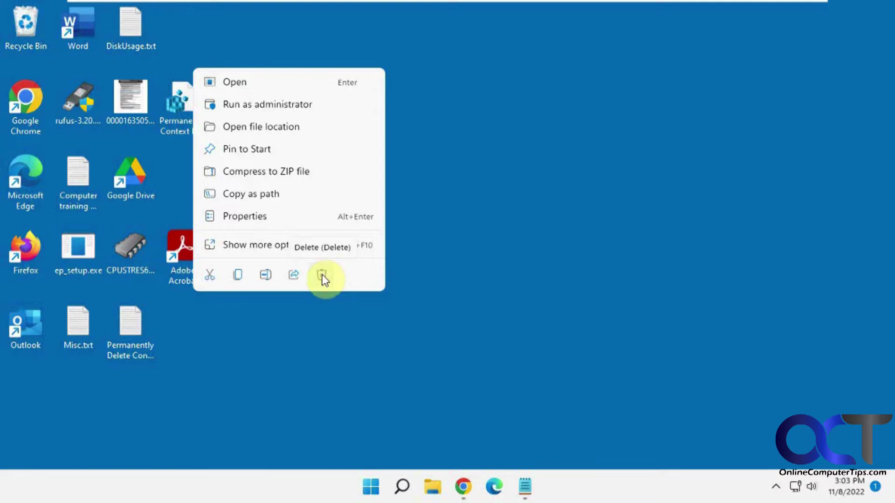
left_click(355, 320)
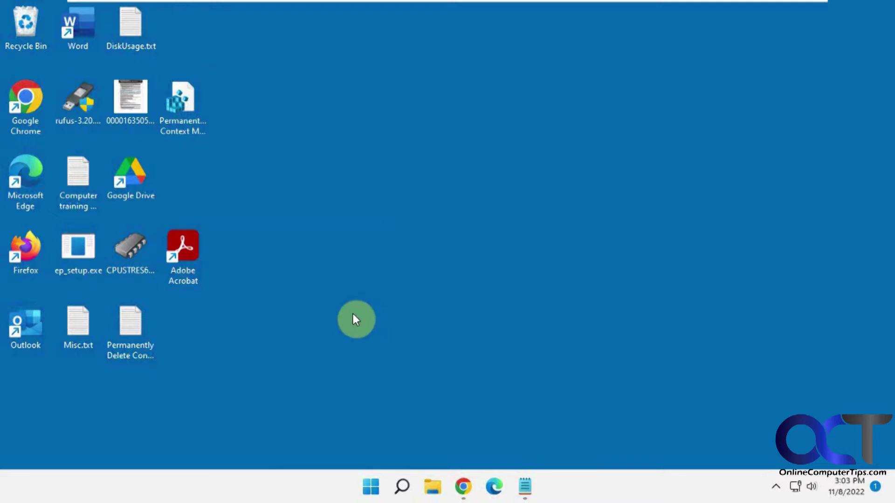
left_click(194, 261)
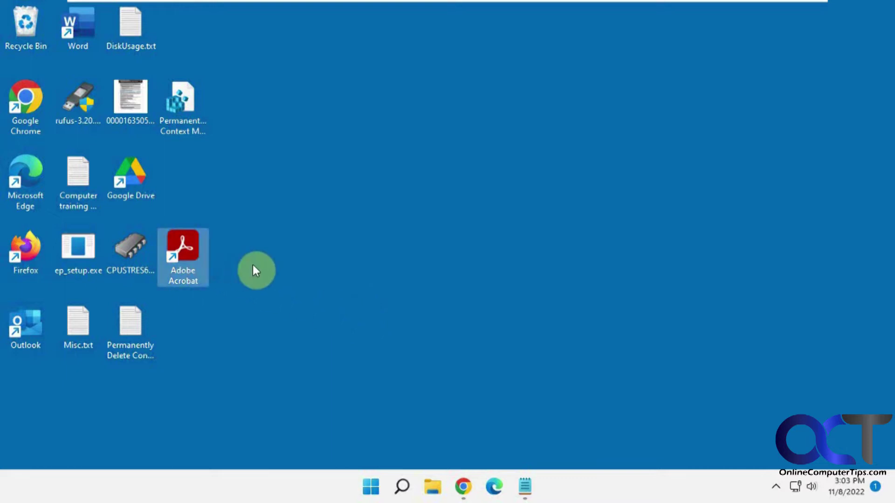
key("Delete")
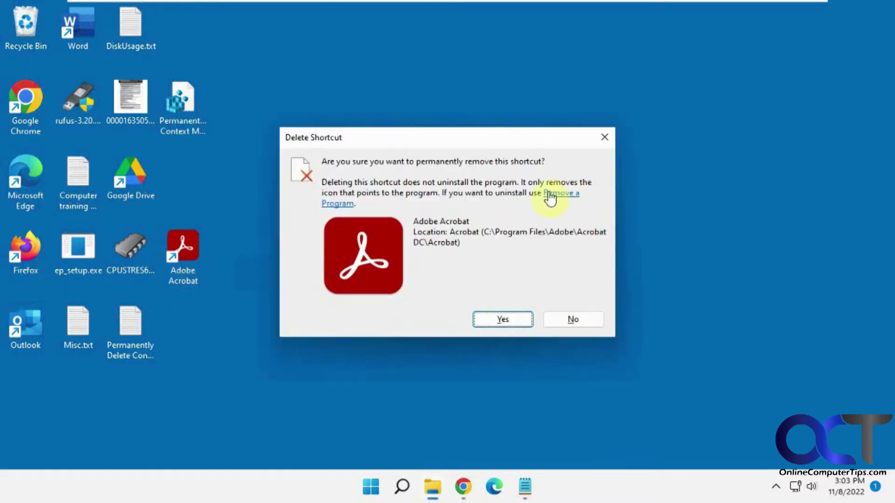
left_click(568, 317)
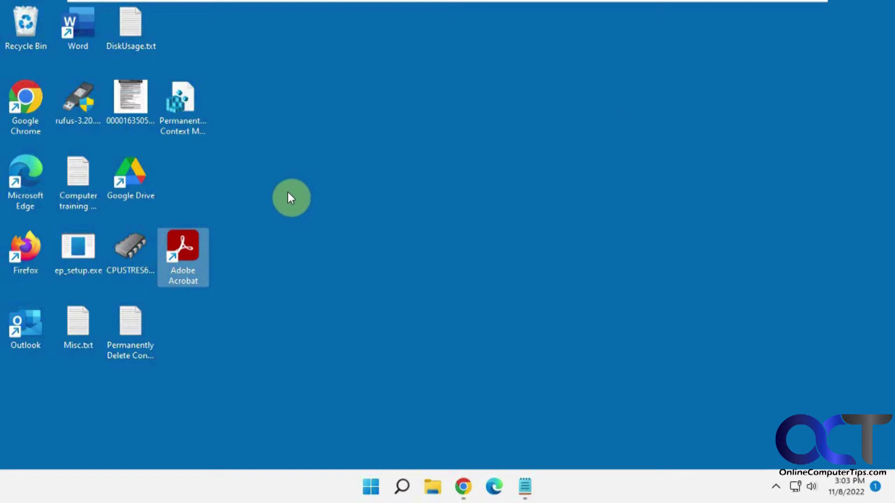
left_click(312, 194)
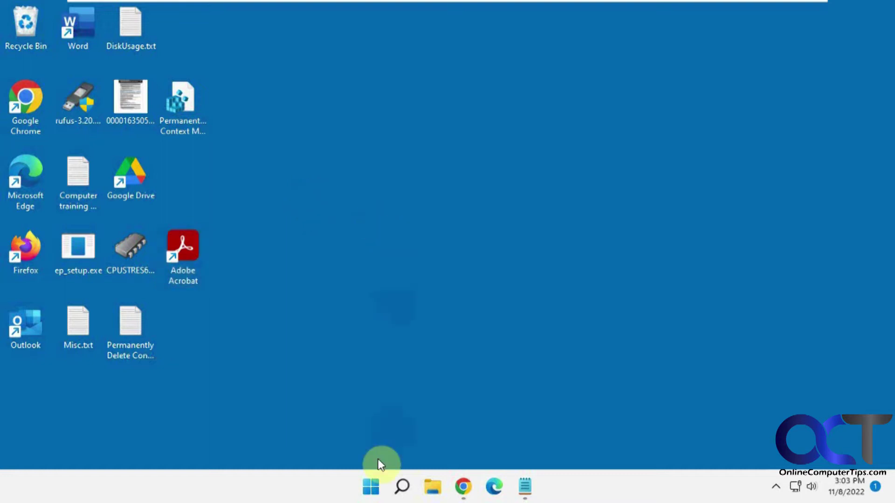
- Launch Registry Editor from a regedit search and approve the UAC prompt
left_click(372, 485)
left_click(416, 75)
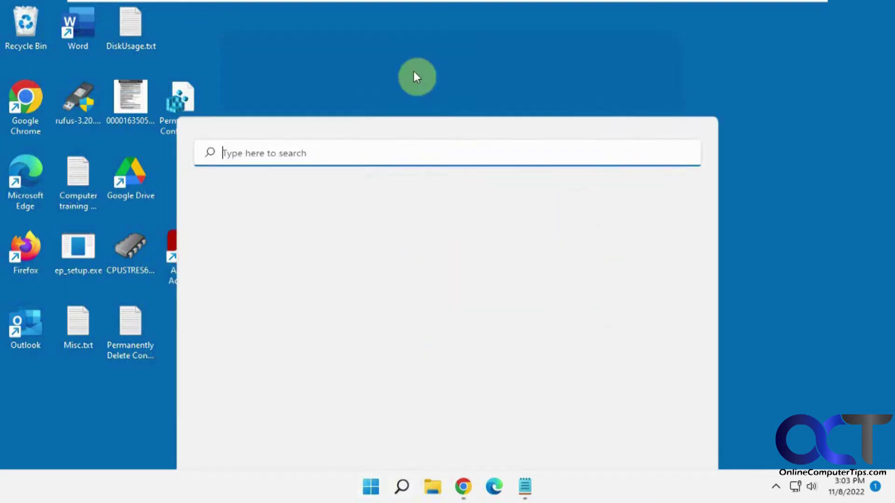
type("regedit")
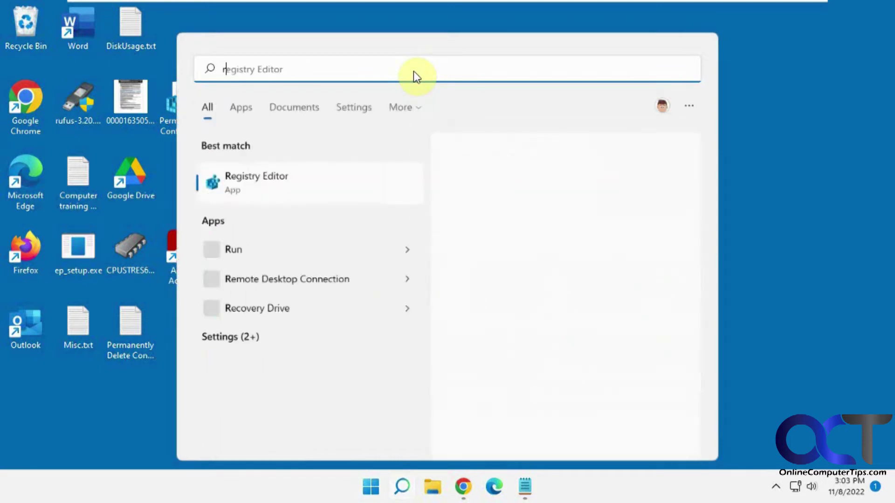
left_click(281, 184)
left_click(398, 347)
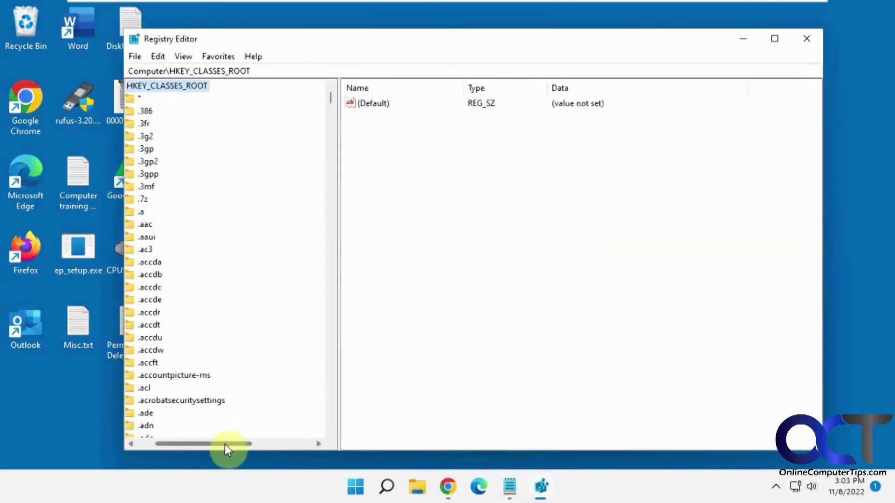
- Collapse HKEY_CLASSES_ROOT and shift the Registry Editor window slightly up and right
left_click_drag(224, 444, 183, 382)
left_click(143, 85)
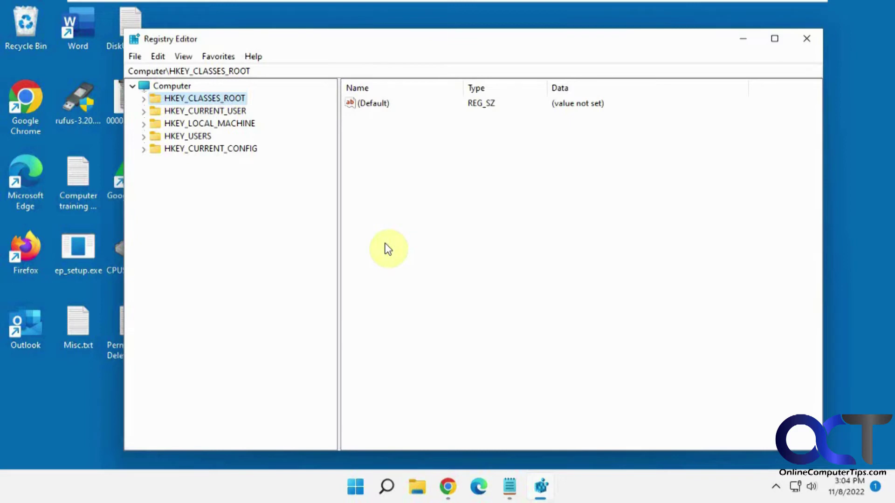
left_click_drag(366, 47, 386, 38)
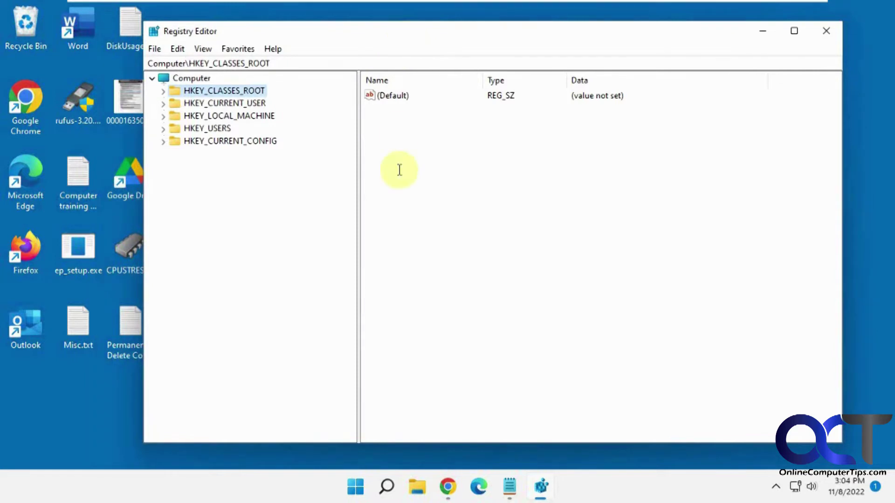
- Go to HKEY_CLASSES_ROOT\AllFilesystemObjects\shell using the path copied from the Notepad notes
left_click(511, 488)
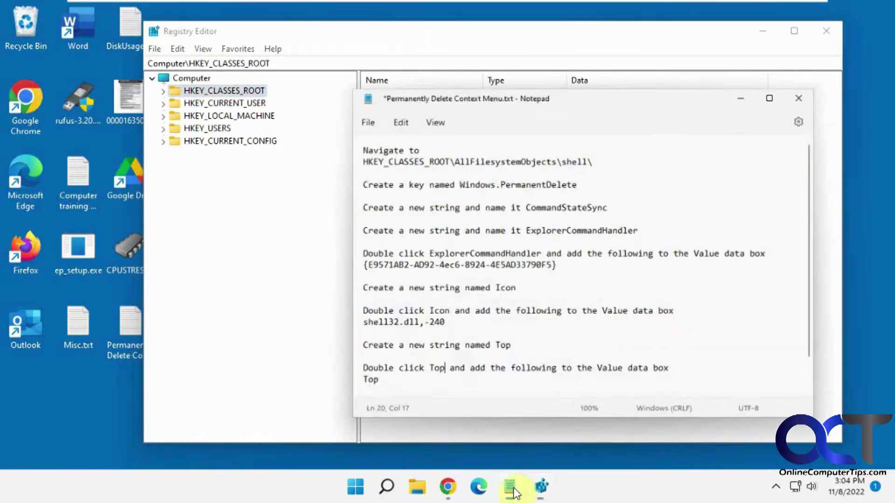
left_click_drag(621, 134, 349, 132)
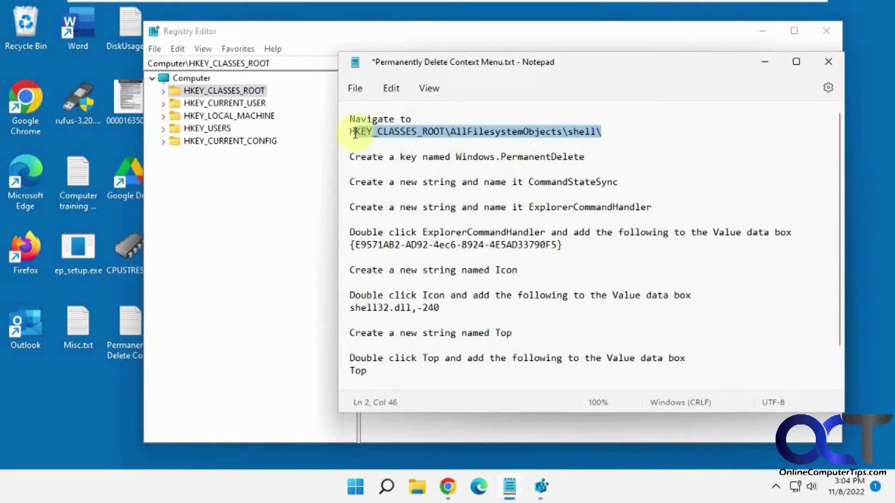
left_click(285, 63)
type("HKEY_CLASSES_ROOT\\AllFilesystemObjects\\shell\\")
key("Return")
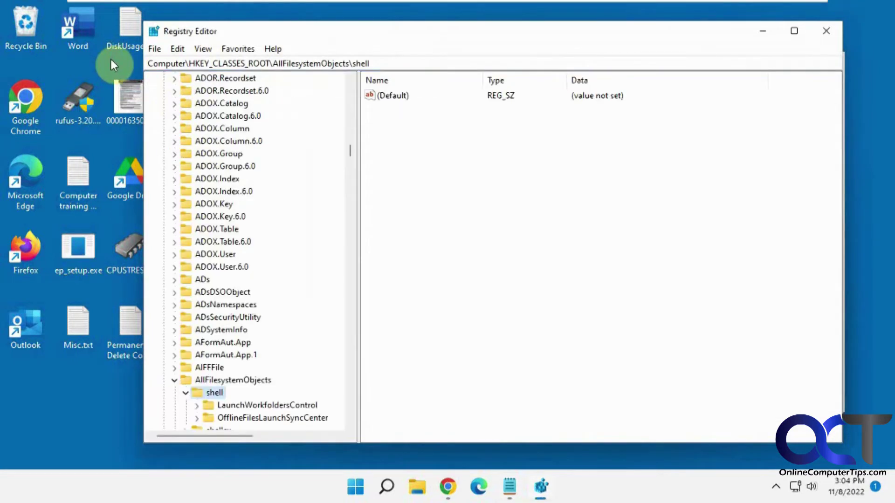
- Create a new key under shell named Windows.PermanentDelete, copied from the notes
left_click(518, 489)
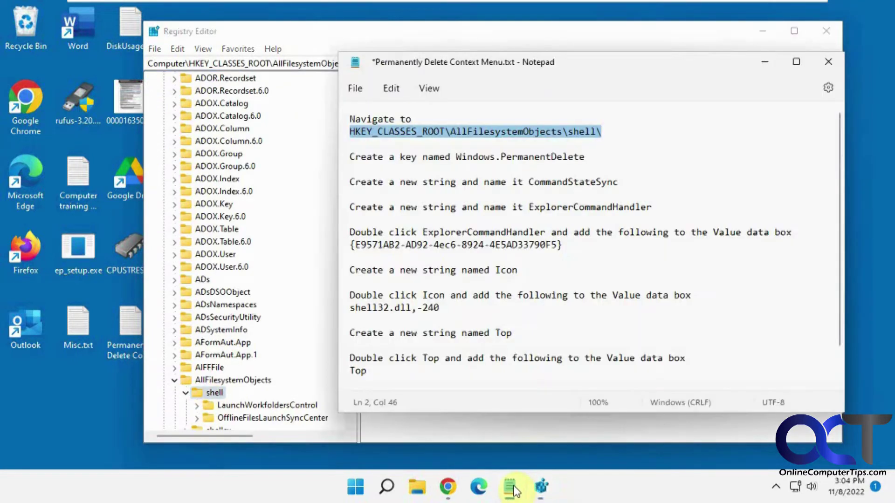
left_click(543, 156)
double_click(543, 156)
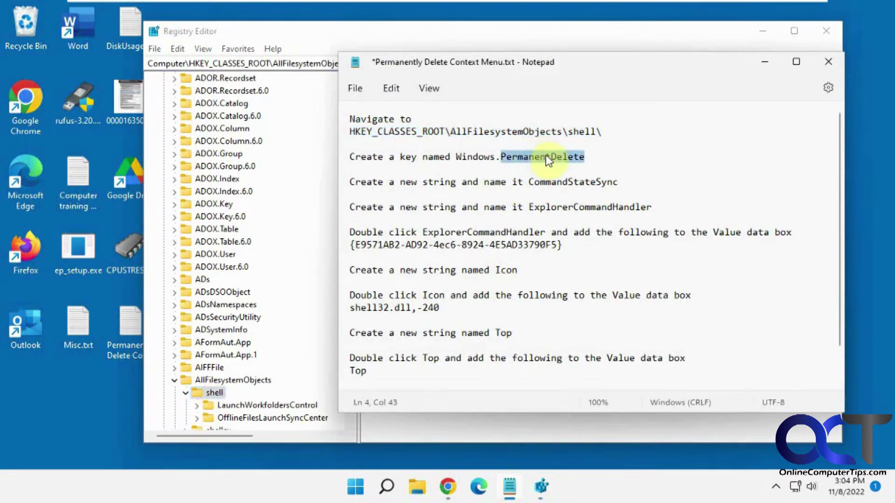
left_click_drag(586, 157, 459, 154)
key("ctrl+c")
left_click(215, 394)
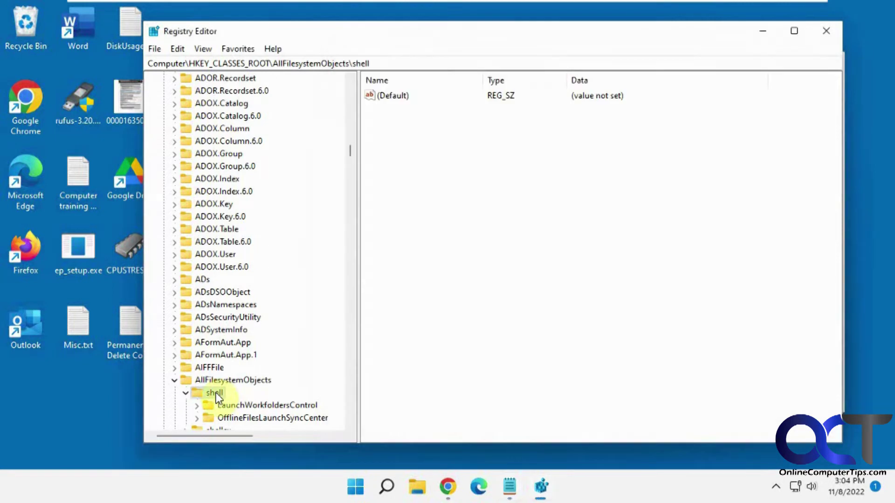
right_click(215, 394)
right_click(484, 264)
mouse_move(515, 266)
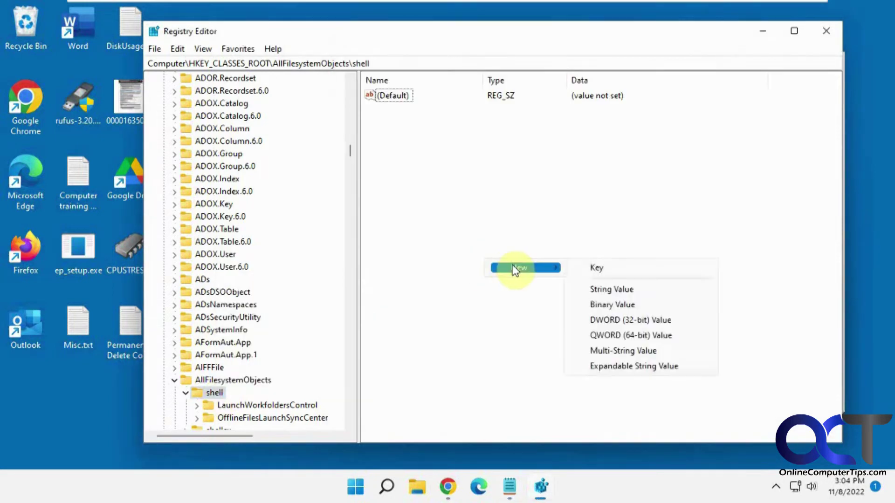
left_click(588, 265)
key("ctrl+v")
key("Return")
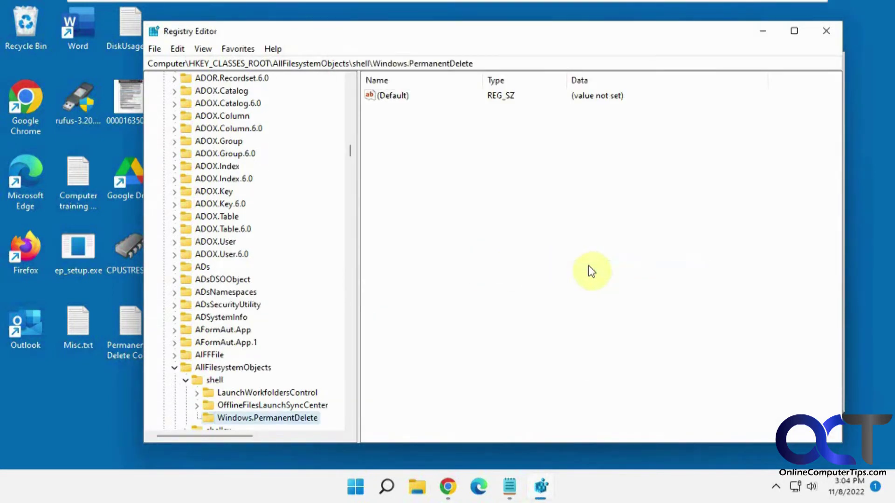
left_click(511, 487)
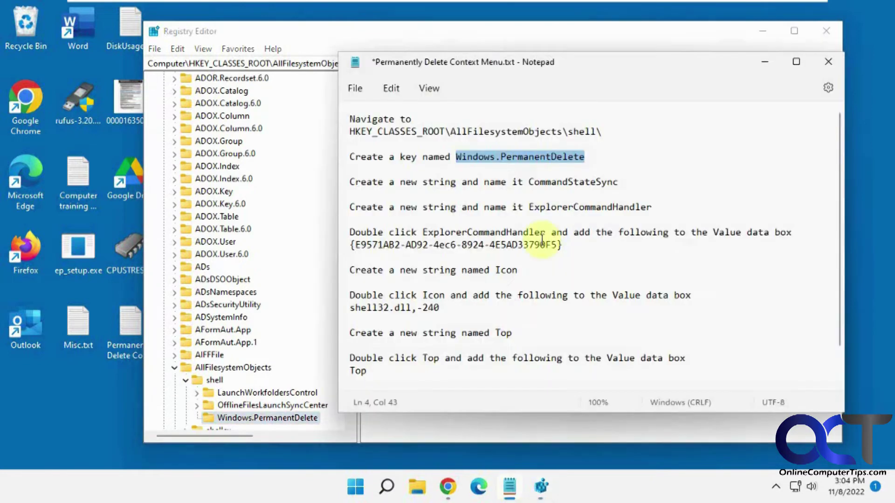
- Add a new string value named CommandStateSync to Windows.PermanentDelete
double_click(586, 182)
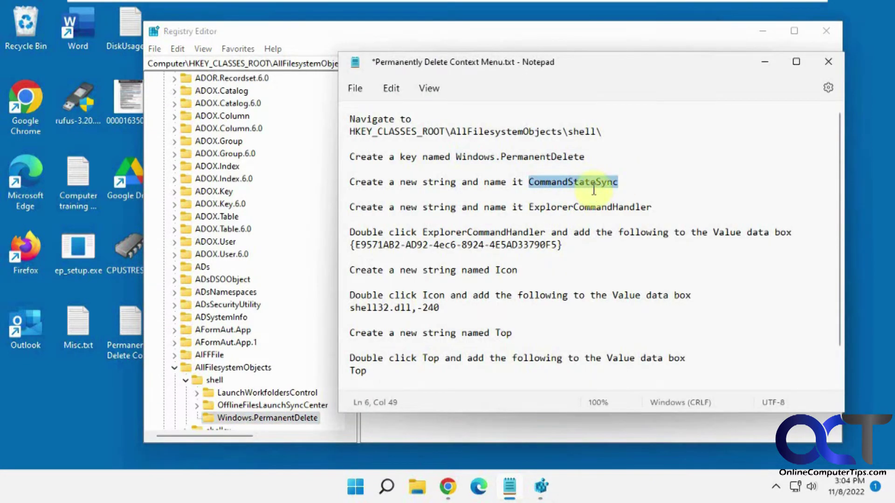
left_click(524, 428)
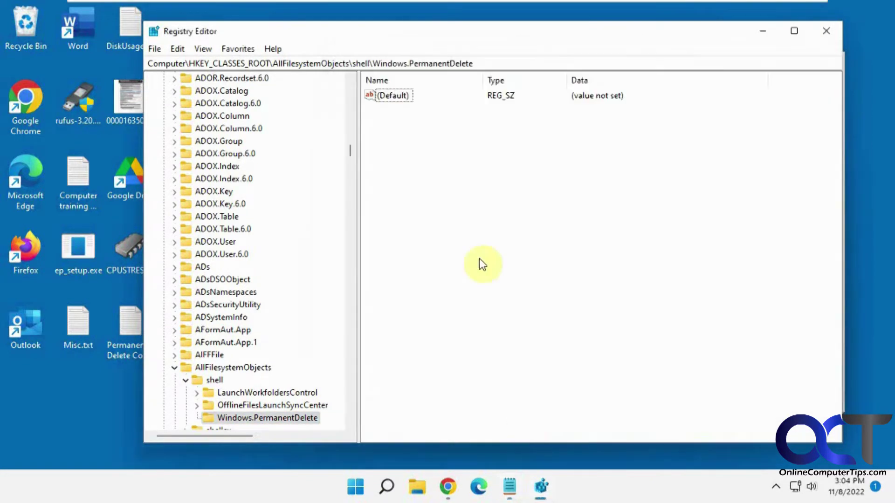
right_click(461, 223)
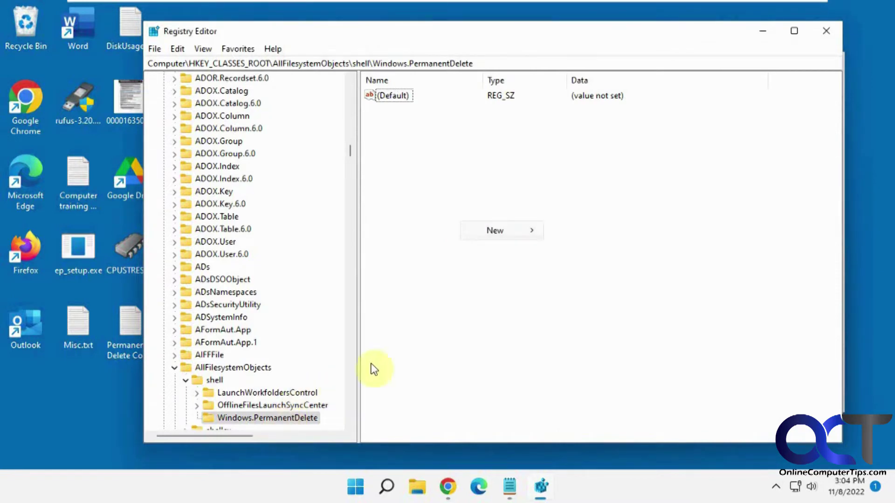
mouse_move(515, 230)
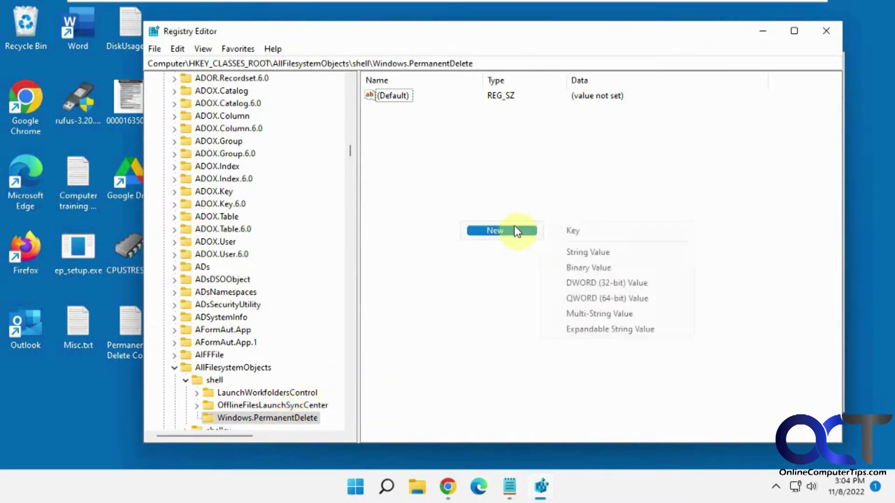
left_click(582, 252)
type("CommandStateSync")
key("Return")
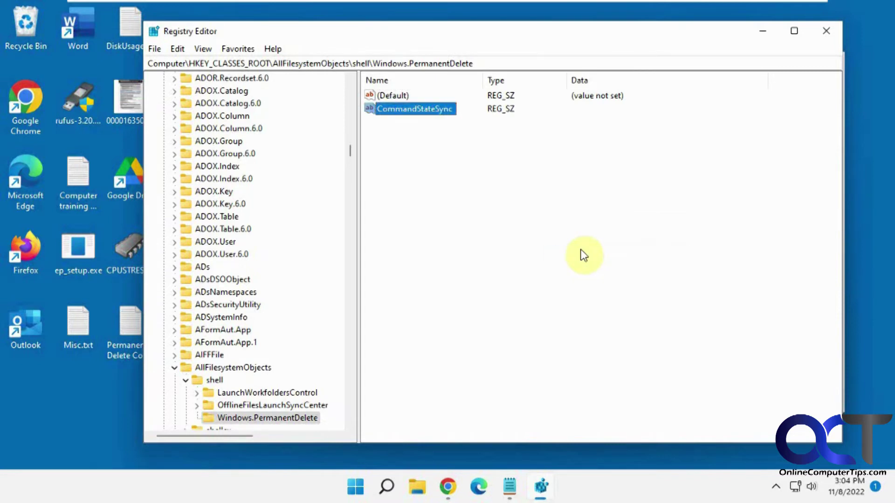
- Add a second string value named ExplorerCommandHandler, copying the name from the notes
left_click(509, 487)
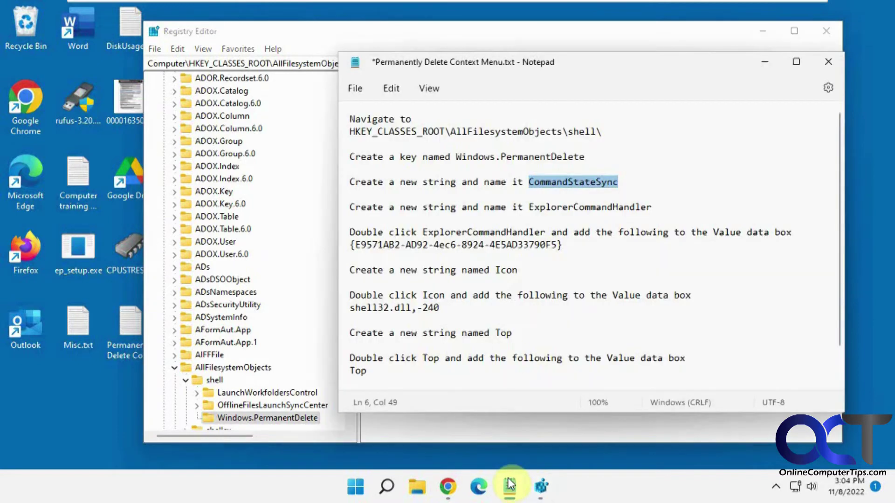
double_click(600, 208)
key("ctrl+c")
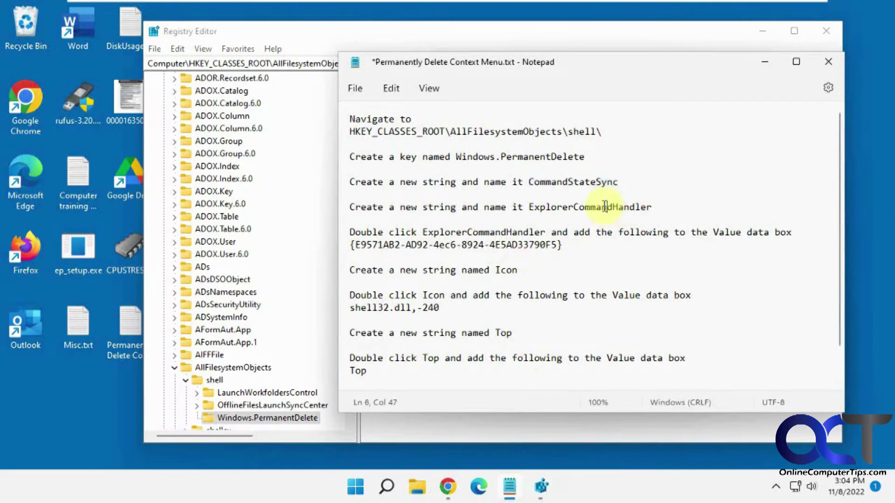
left_click(573, 428)
right_click(463, 228)
mouse_move(503, 235)
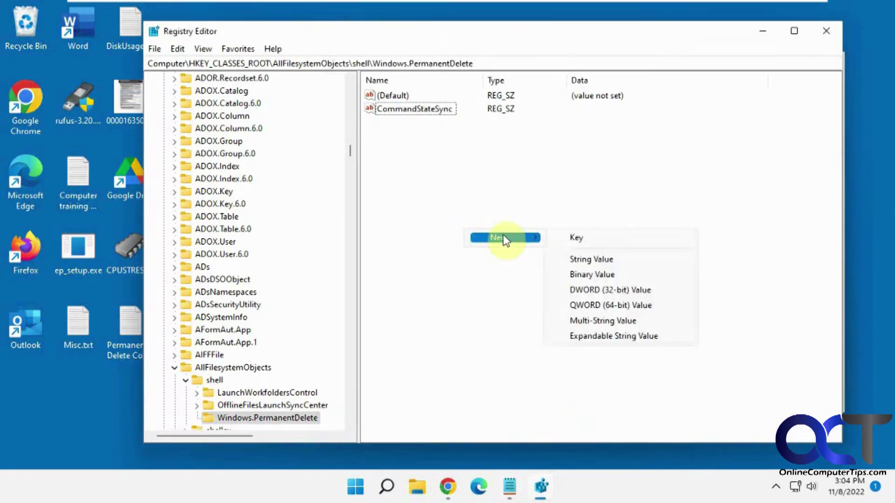
left_click(583, 259)
key("ctrl+v")
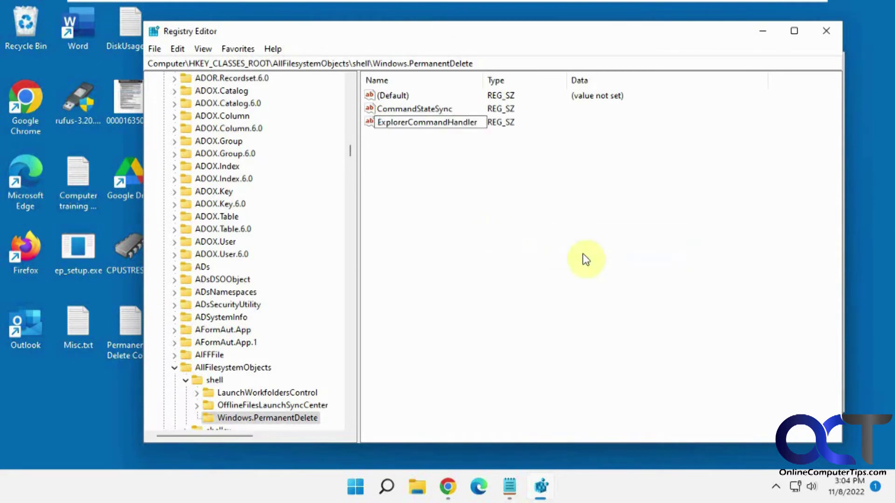
key("Return")
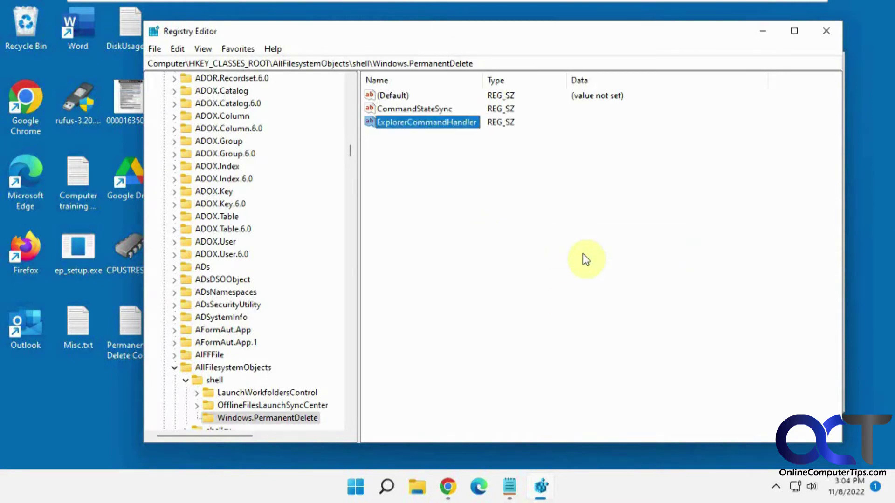
left_click(510, 487)
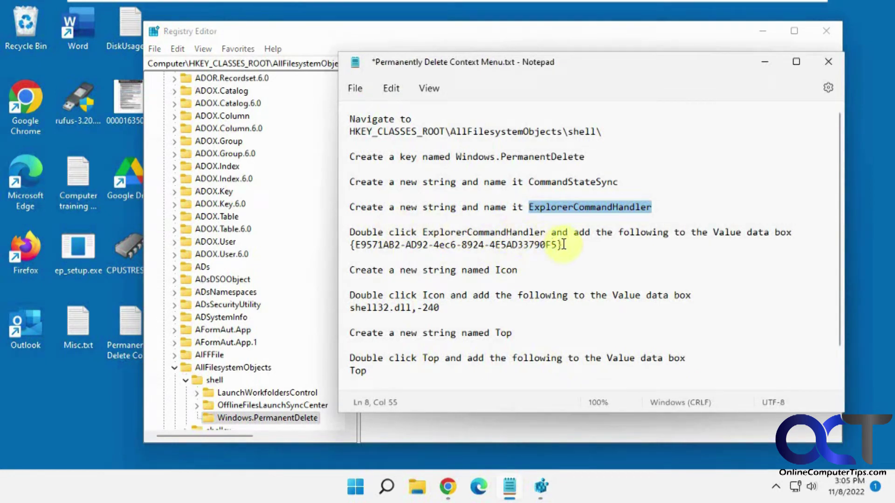
- Paste {E9571AB2-AD92-4ec6-8924-4E5AD33790F5} from the notes as ExplorerCommandHandler's value data
left_click_drag(562, 245, 350, 248)
key("ctrl+c")
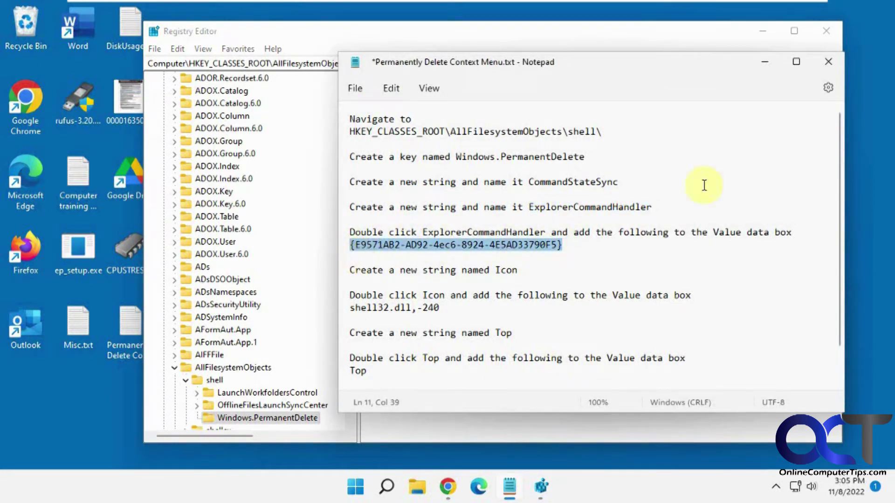
left_click(764, 61)
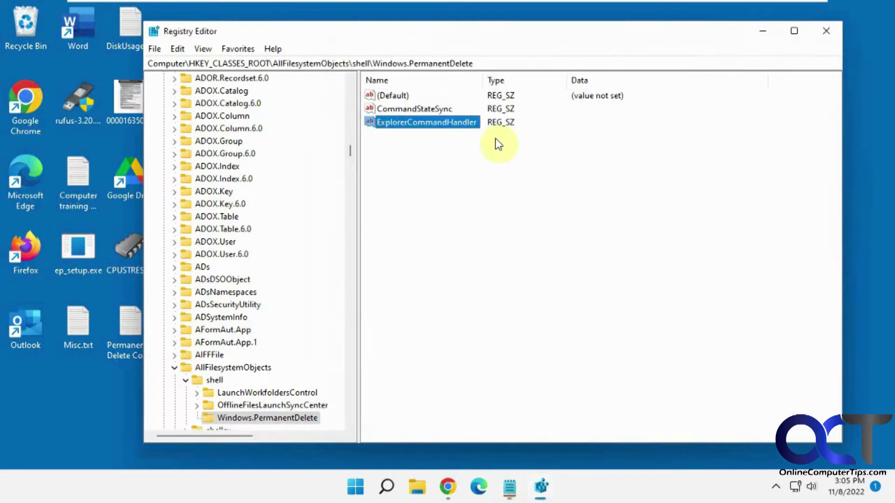
double_click(446, 124)
key("ctrl+v")
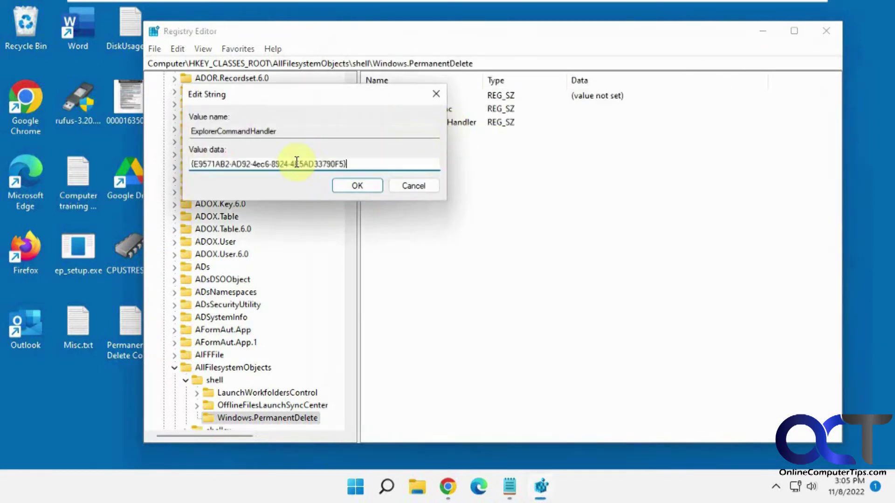
left_click(357, 185)
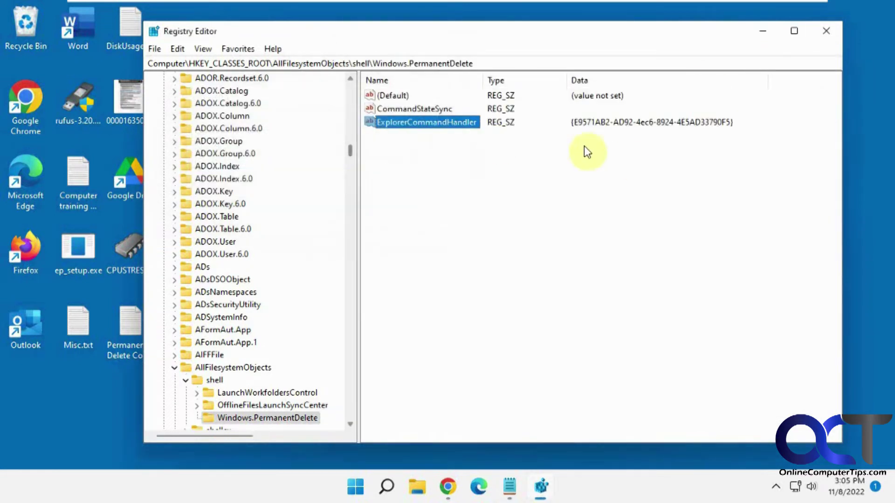
- Create a new string value named Icon in Windows.PermanentDelete
left_click(511, 488)
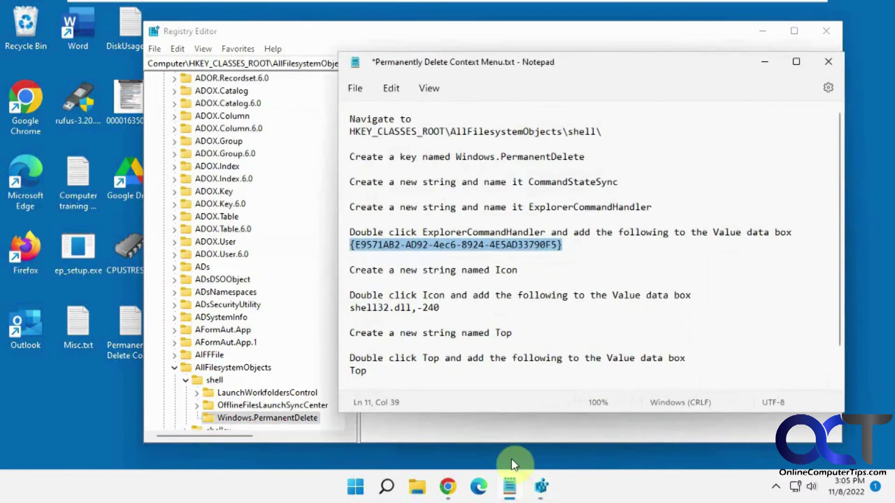
double_click(504, 271)
key("ctrl+c")
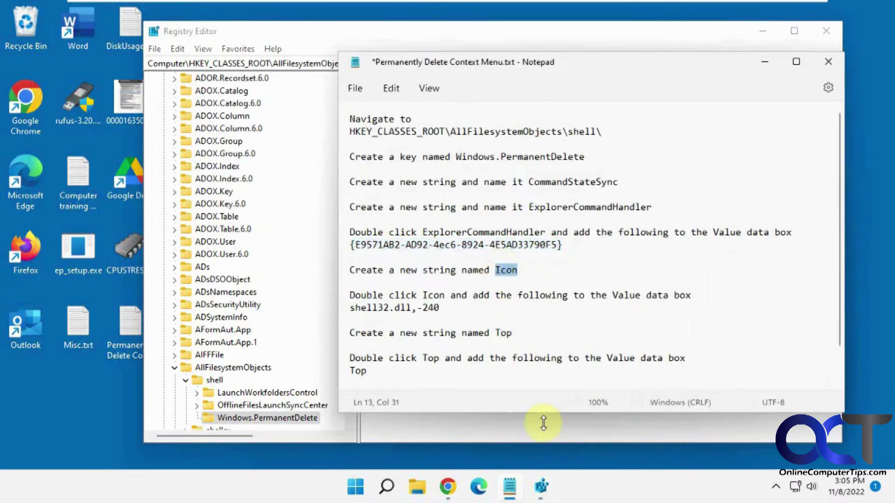
left_click(543, 426)
right_click(475, 240)
mouse_move(505, 245)
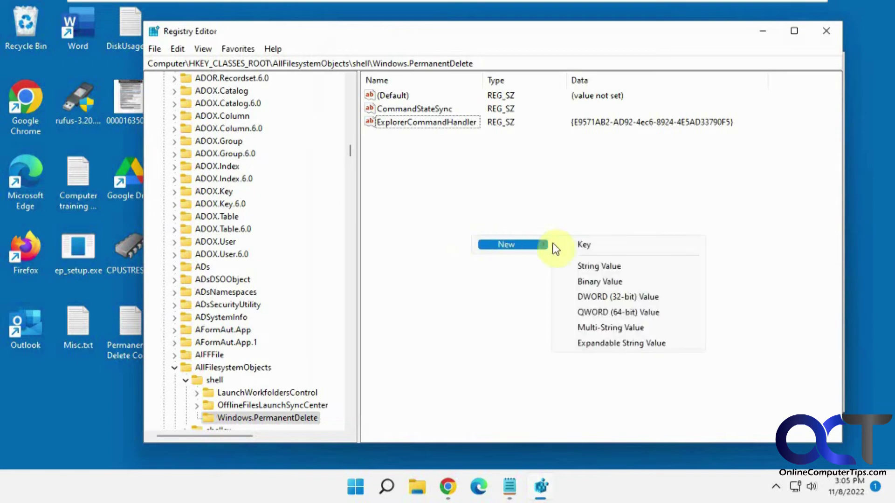
left_click(599, 262)
key("ctrl+v")
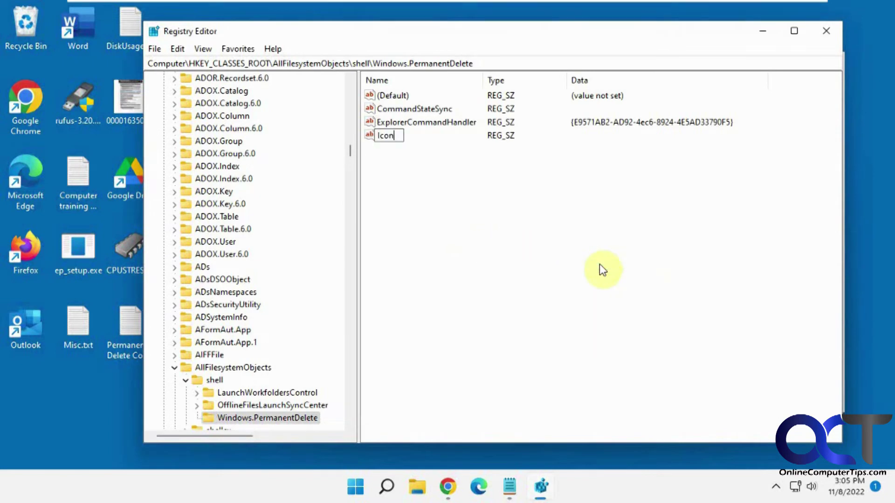
key("Return")
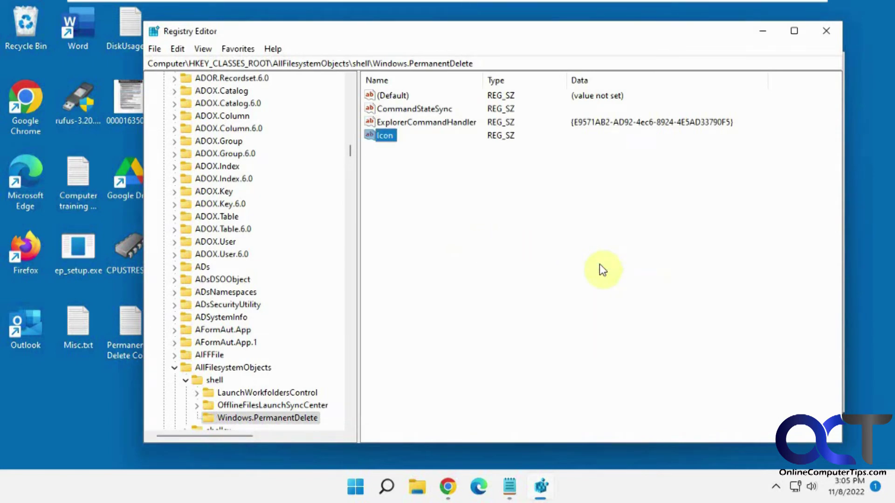
- Set the Icon value's data to shell32.dll,-240 copied from the notes
left_click(509, 487)
left_click_drag(440, 307, 350, 308)
key("ctrl+c")
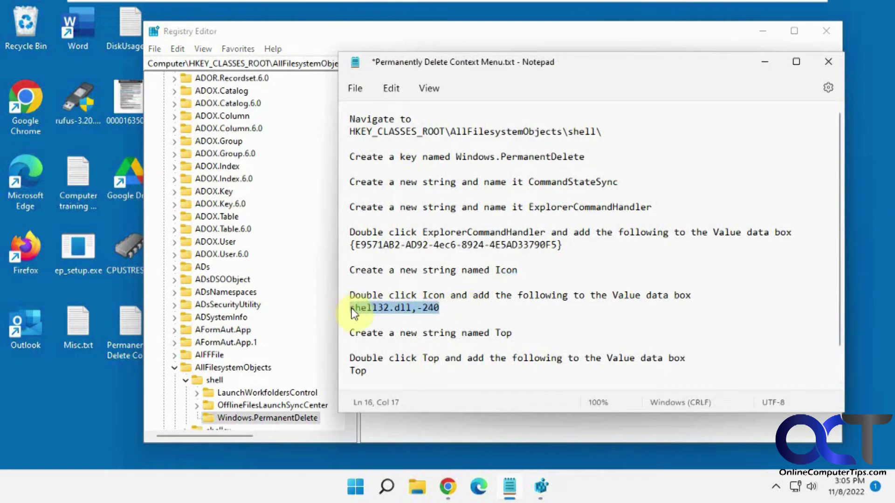
left_click(764, 62)
double_click(387, 135)
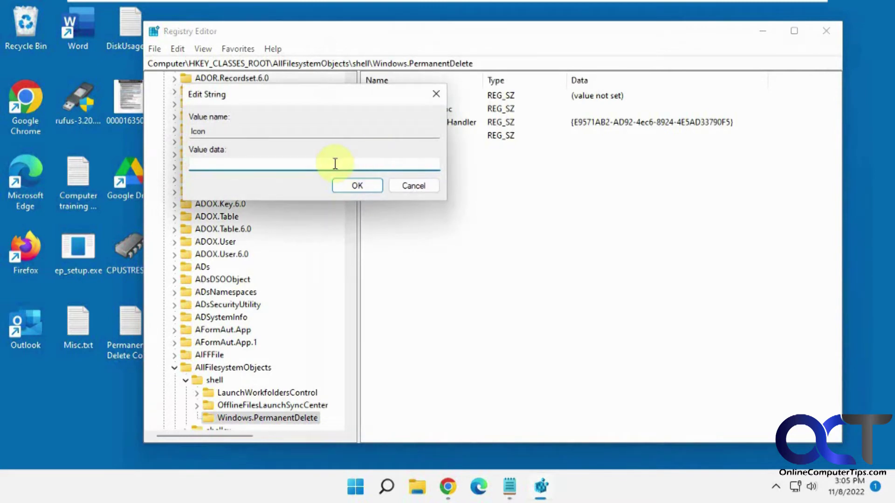
key("ctrl+v")
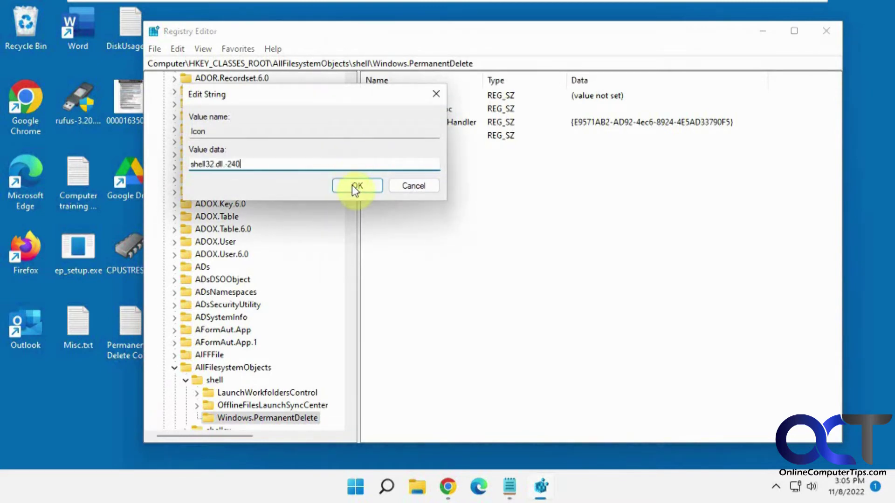
left_click(353, 186)
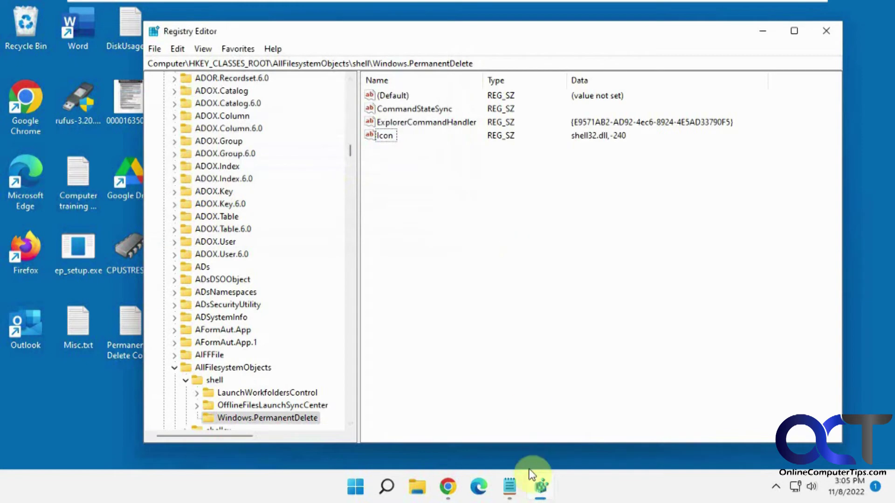
- Create a new string value named Top in Windows.PermanentDelete
left_click(510, 486)
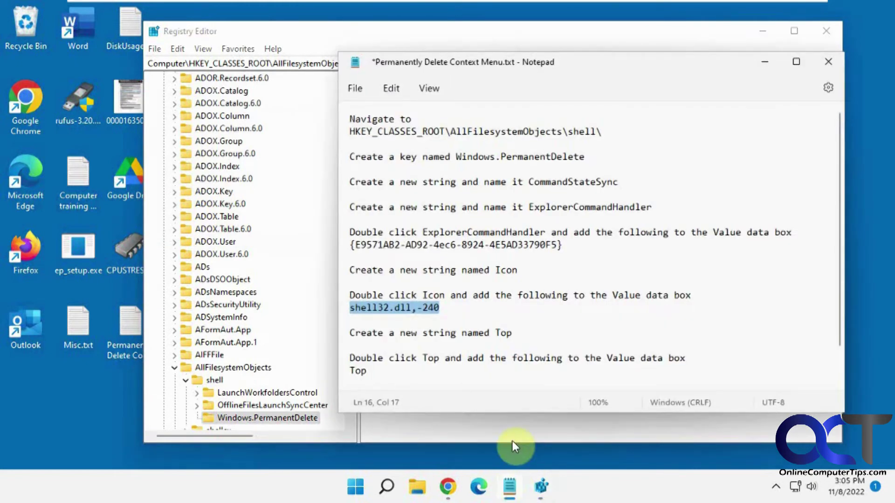
double_click(503, 333)
key("ctrl+c")
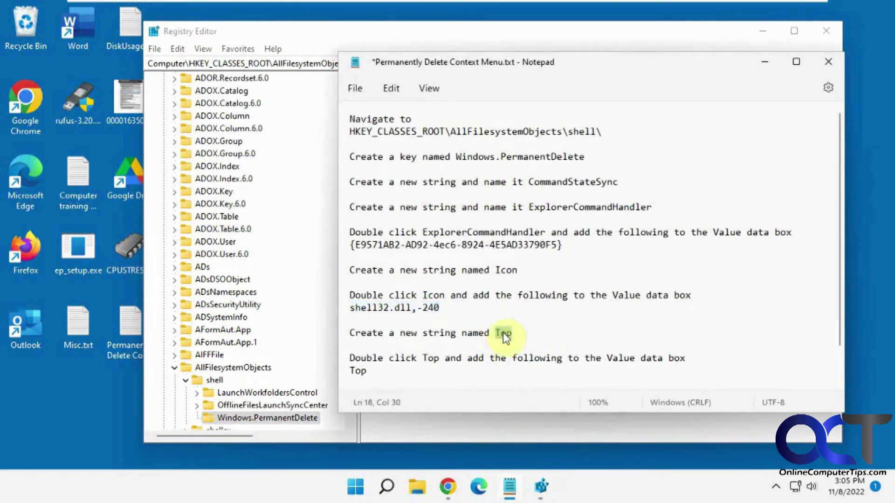
left_click(519, 429)
right_click(413, 228)
mouse_move(469, 227)
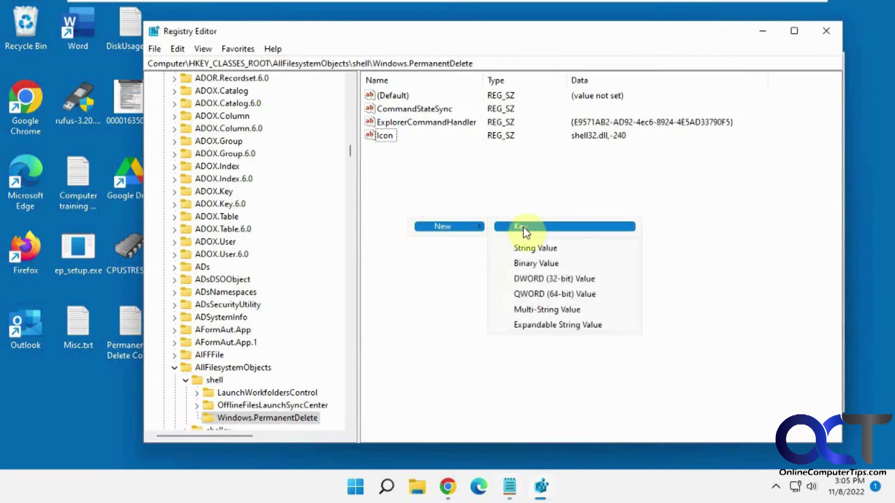
left_click(530, 250)
key("ctrl+v")
key("Return")
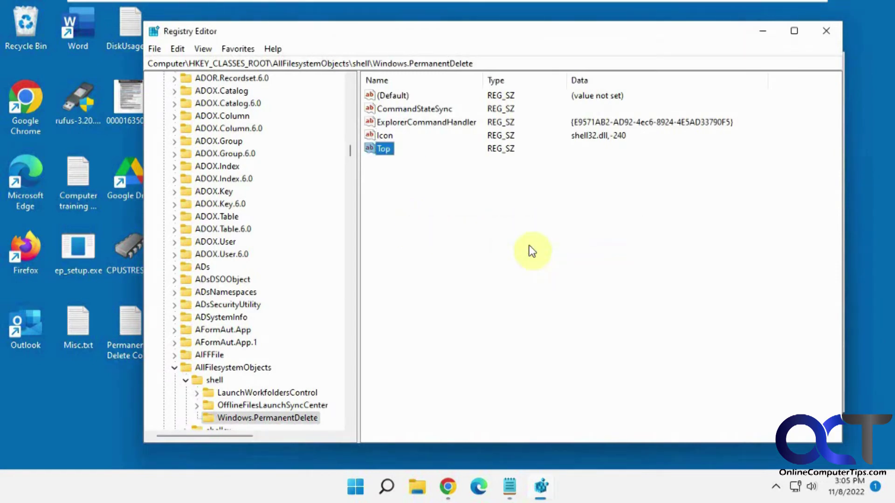
- Set the Top value's data to Top
left_click(509, 487)
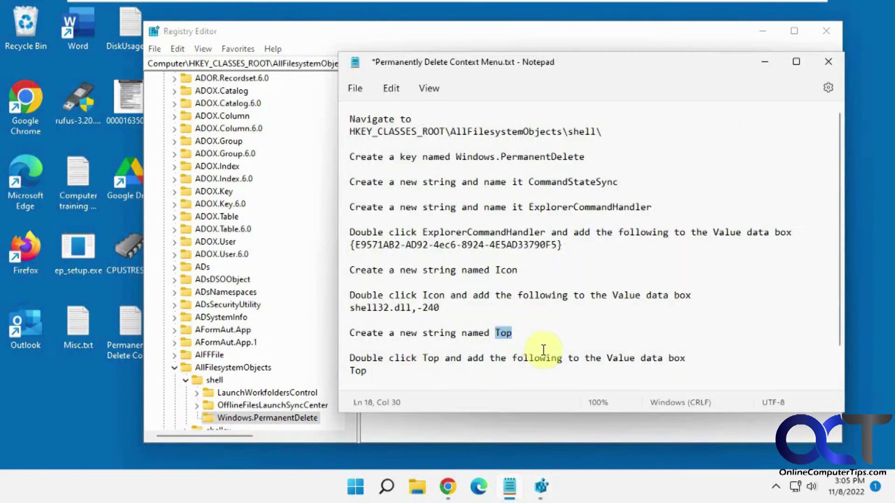
scroll(493, 340, "down", 1)
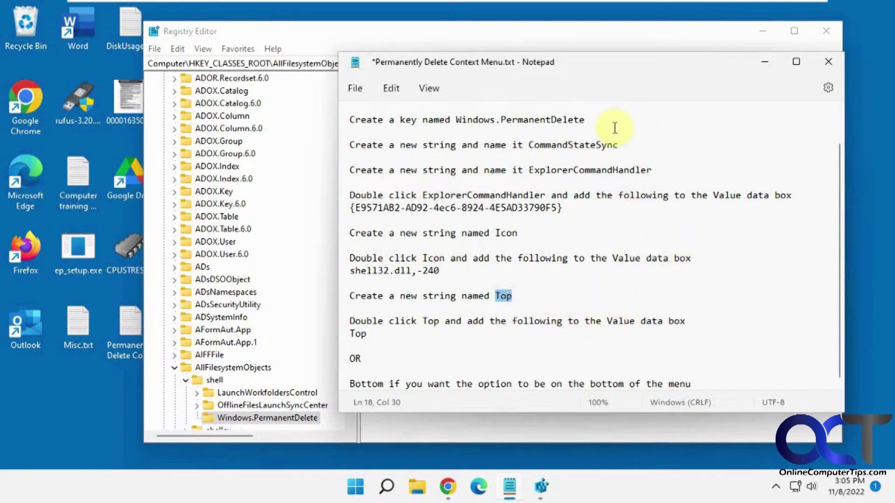
left_click(765, 63)
double_click(378, 149)
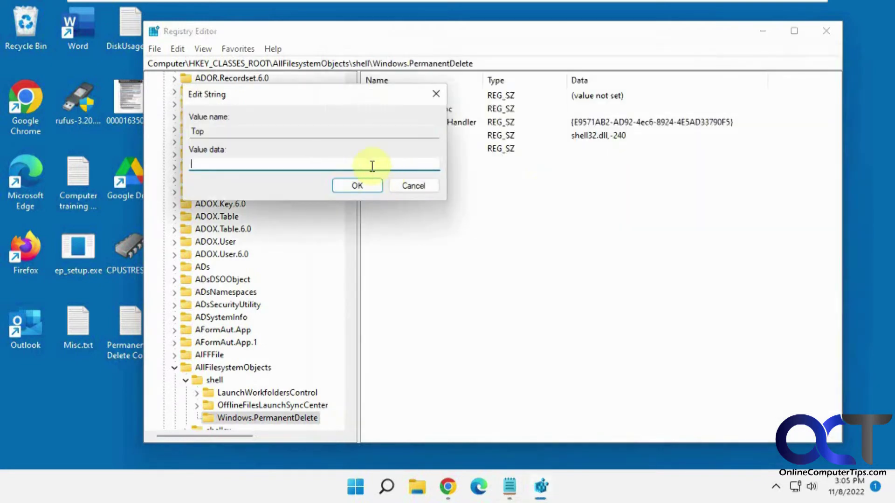
key("ctrl+v")
left_click(355, 185)
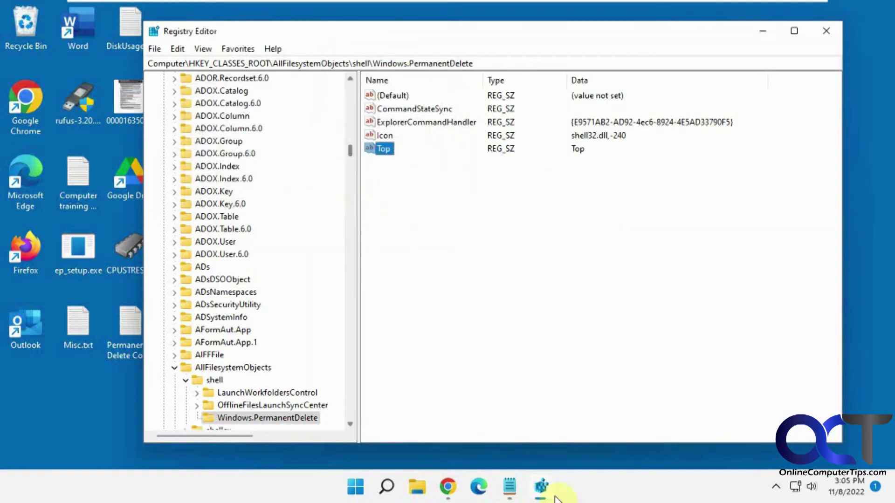
- Hide the Notepad instructions and Registry Editor to reveal the desktop
left_click(510, 486)
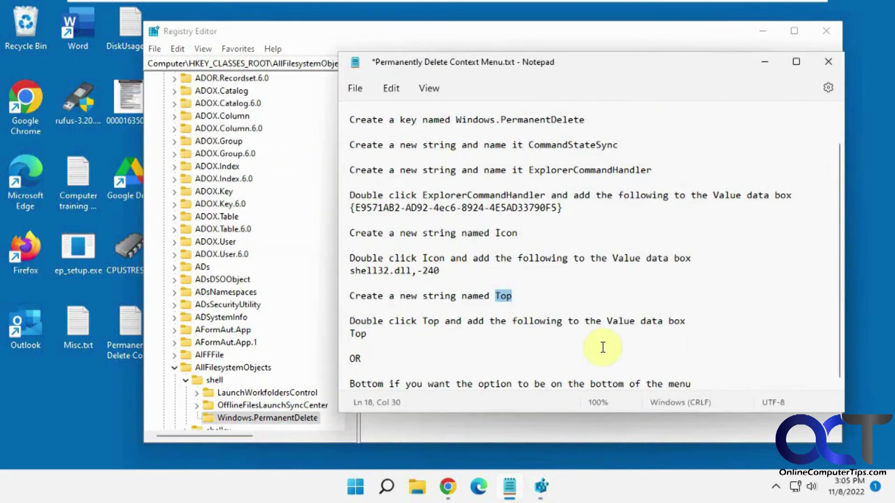
left_click(764, 61)
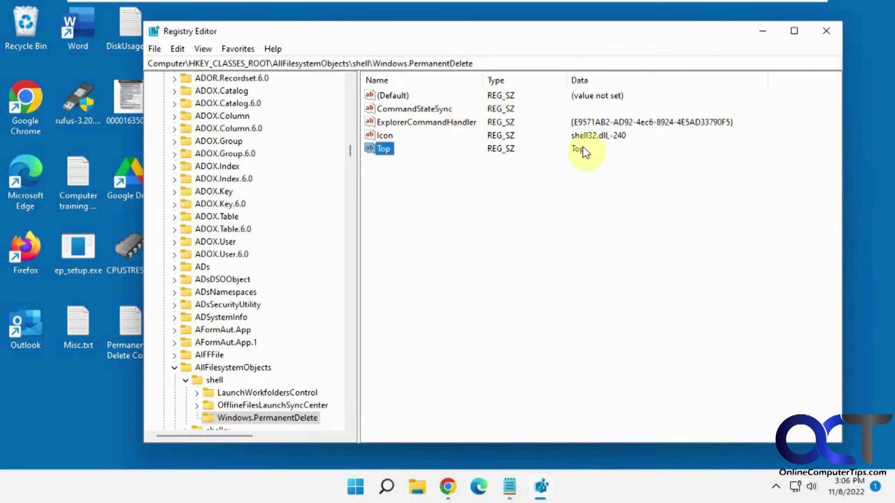
left_click(762, 32)
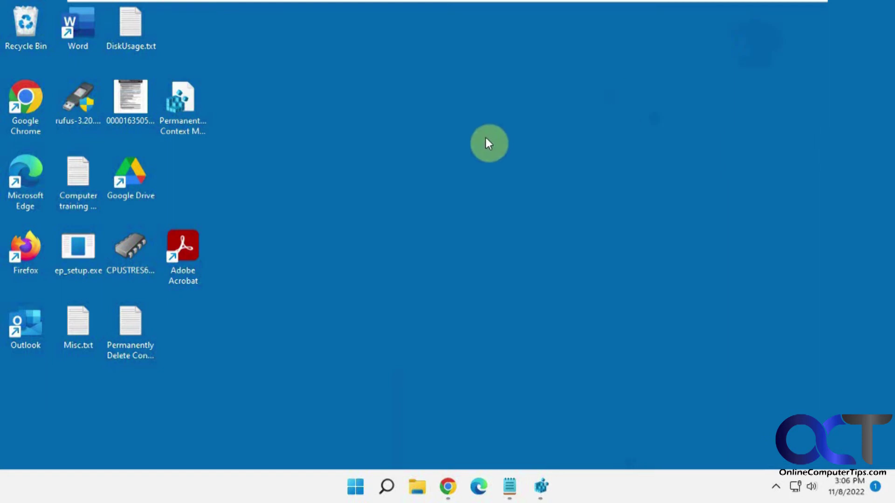
- Delete the Adobe Acrobat shortcut via Show more options > Permanently delete, confirming with Yes
right_click(195, 252)
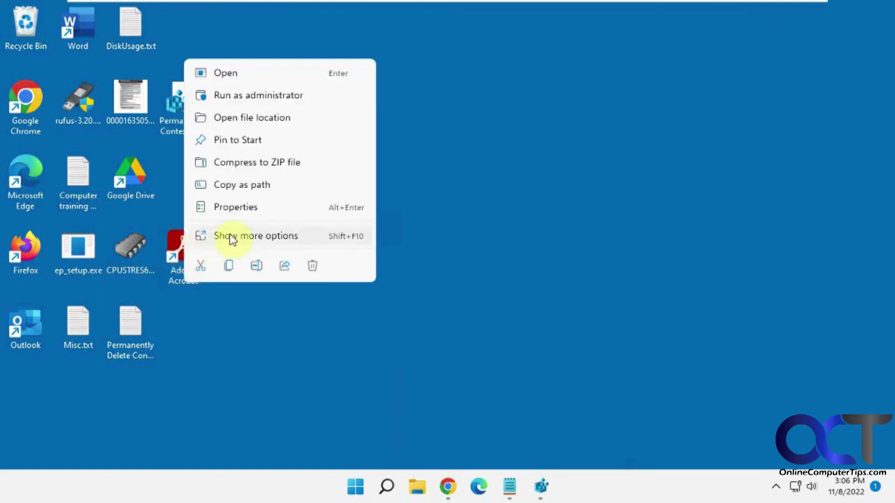
left_click(231, 236)
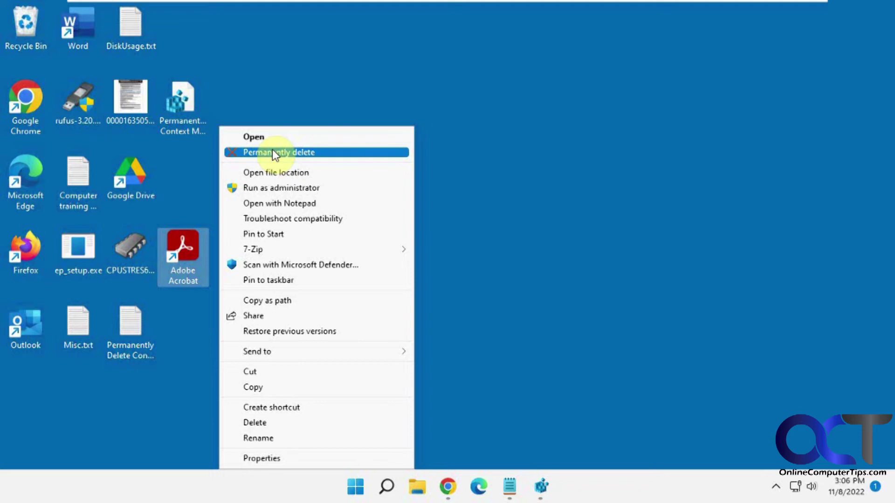
left_click(187, 267)
right_click(187, 267)
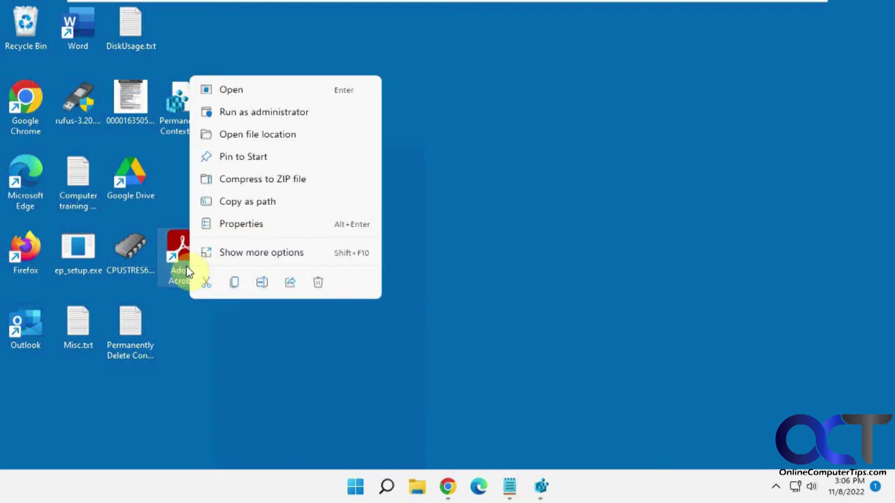
left_click(222, 252)
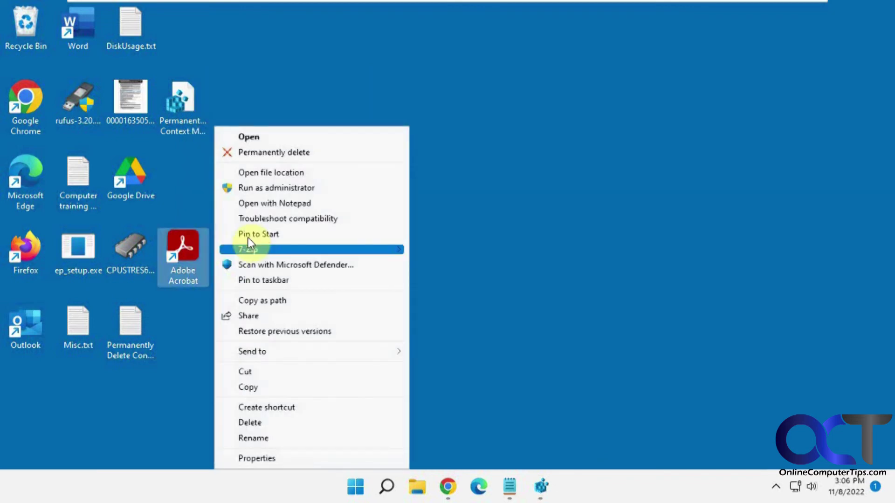
left_click(285, 153)
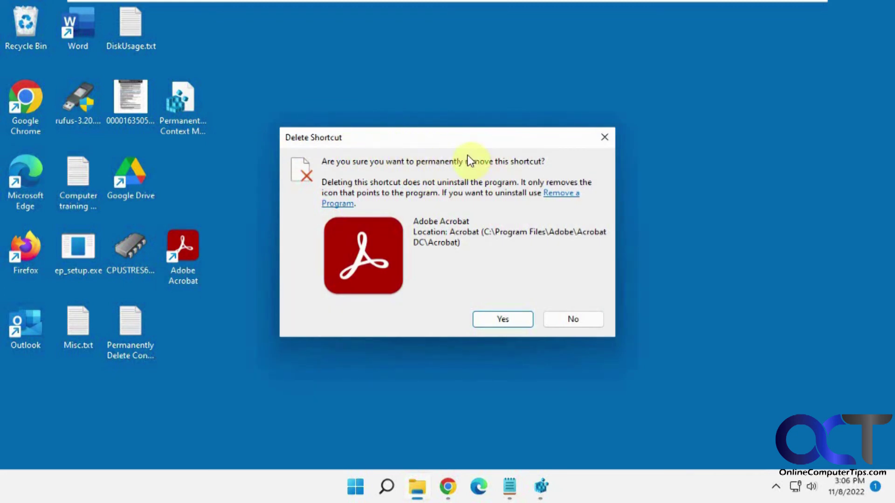
left_click(509, 320)
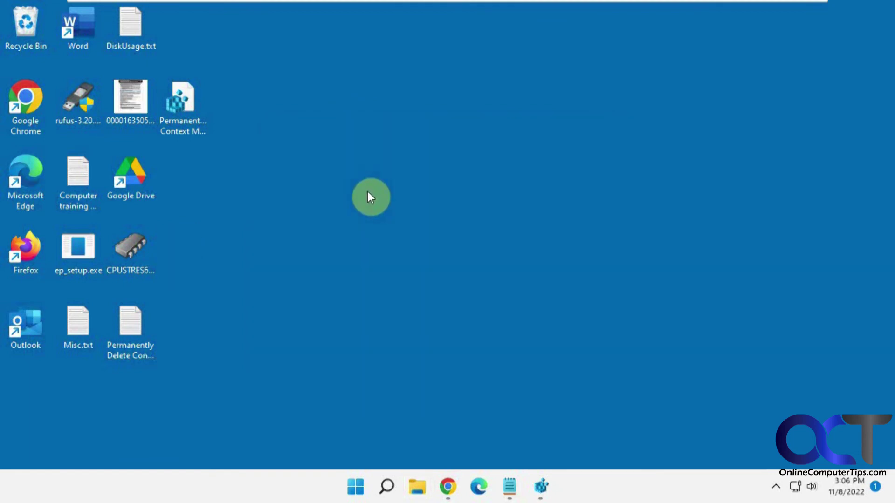
- Move Permanently Delete Context Menu.reg further right on the desktop and run it past the warning
left_click(186, 131)
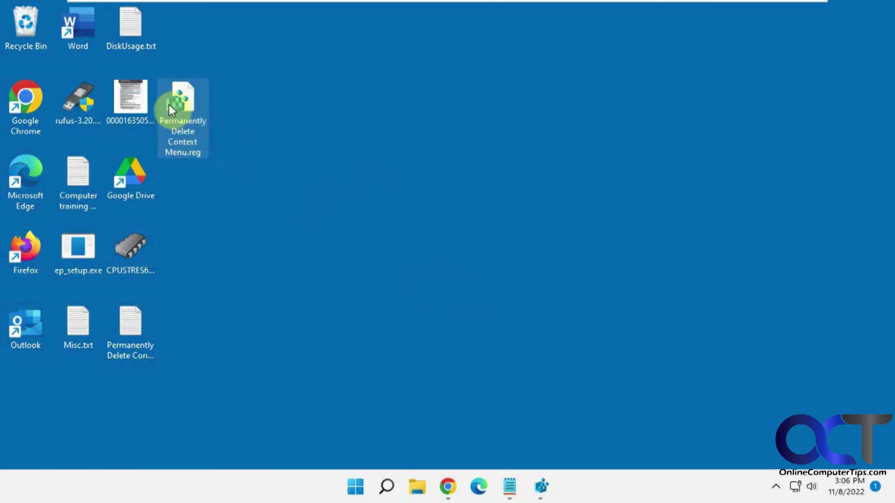
left_click_drag(191, 109, 249, 120)
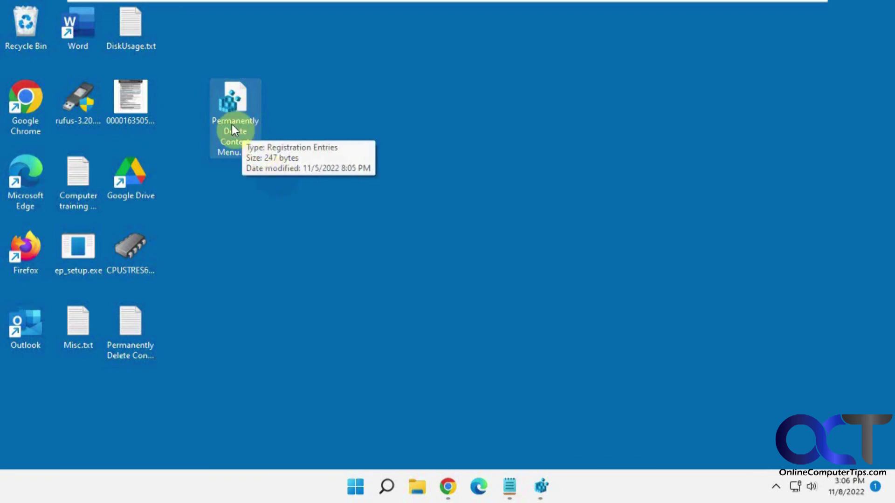
double_click(231, 124)
left_click(490, 255)
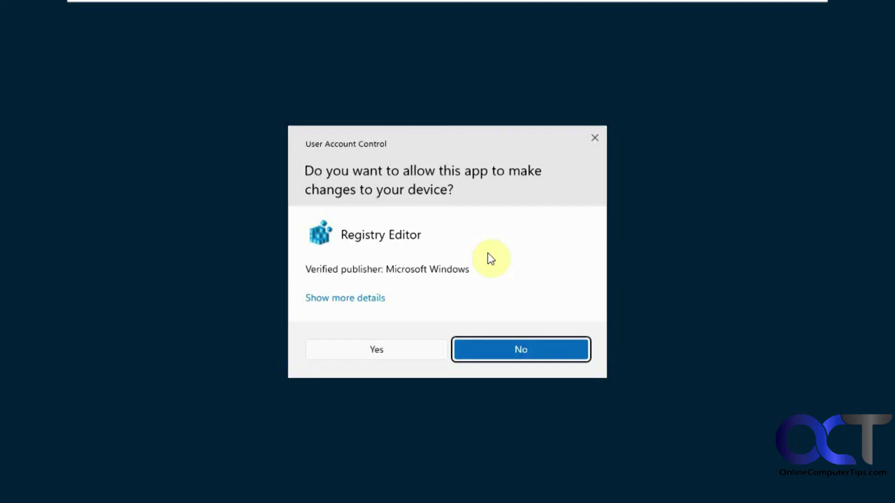
- Approve the UAC prompt, decline merging the entries, and bring Registry Editor back
left_click(395, 351)
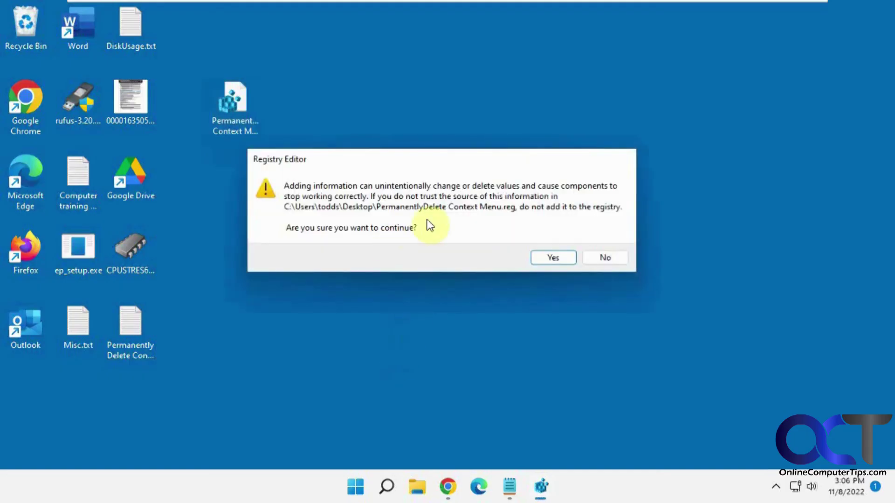
left_click(604, 257)
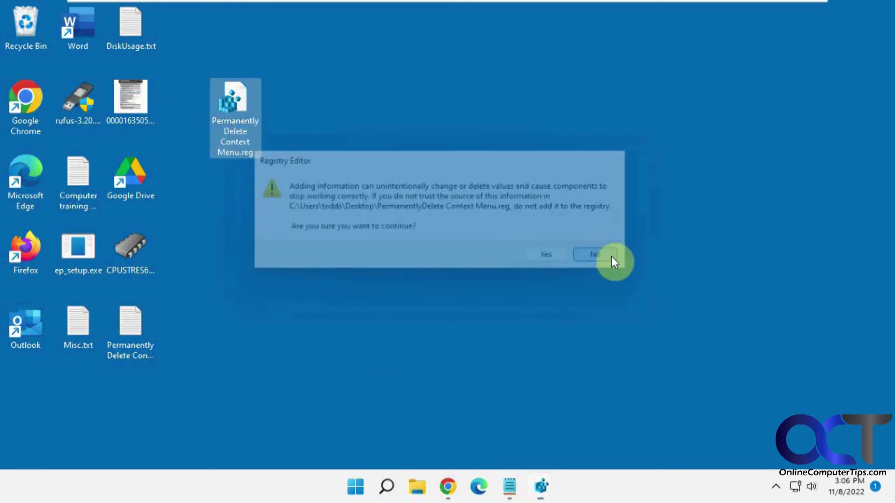
left_click(540, 486)
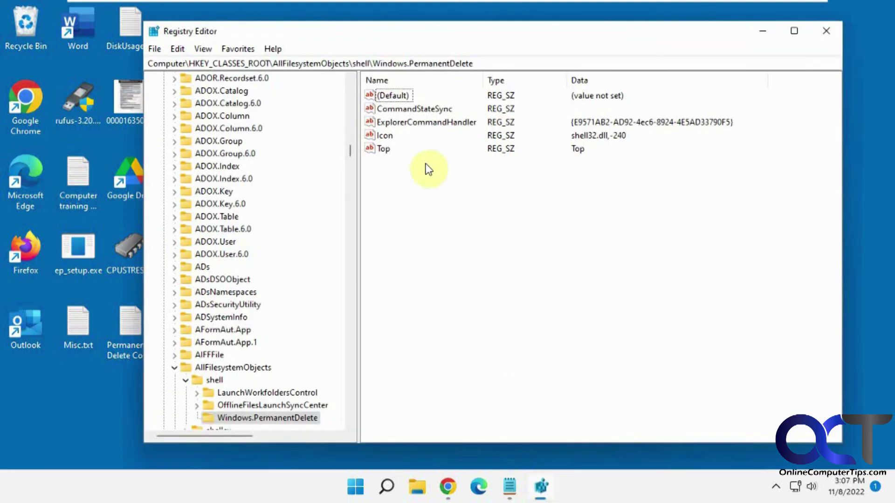